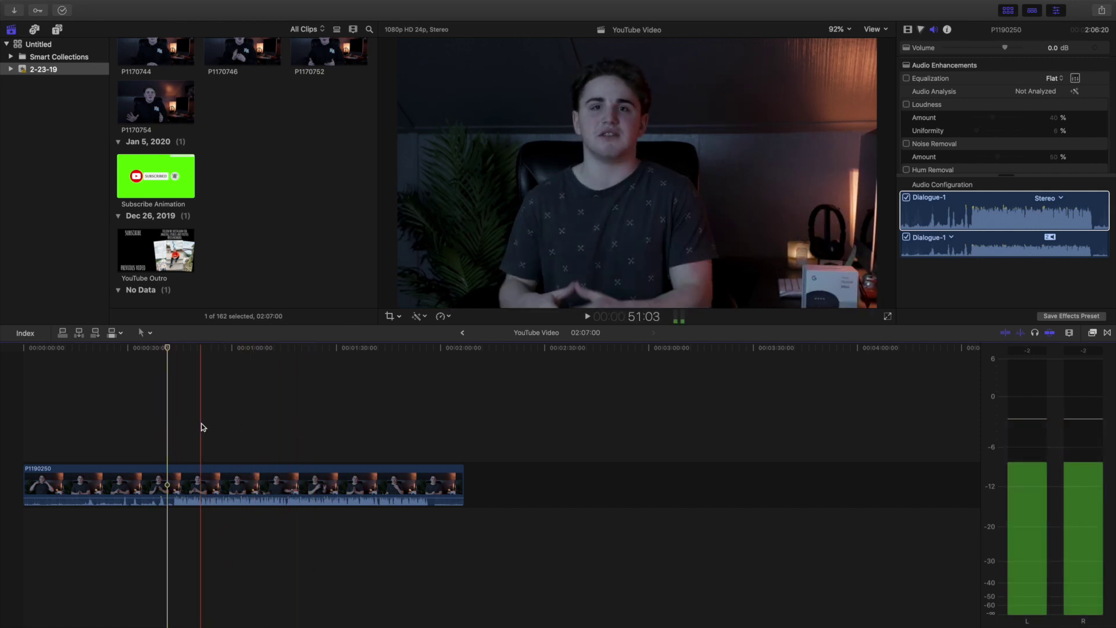
Preview Subscribe Animation to its end frame: a SUBSCRIBED button beside a bell on green
click(173, 233)
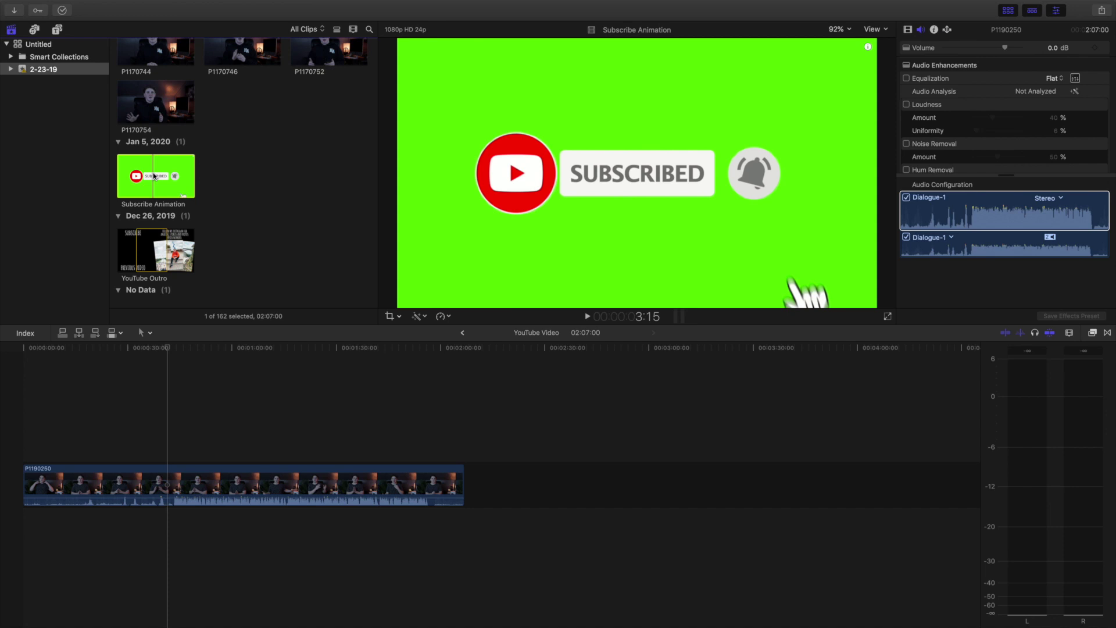
Connect Subscribe Animation above P1190250, play it, and bring up the Keying effects
click(155, 175)
drag(155, 176, 174, 431)
key(space)
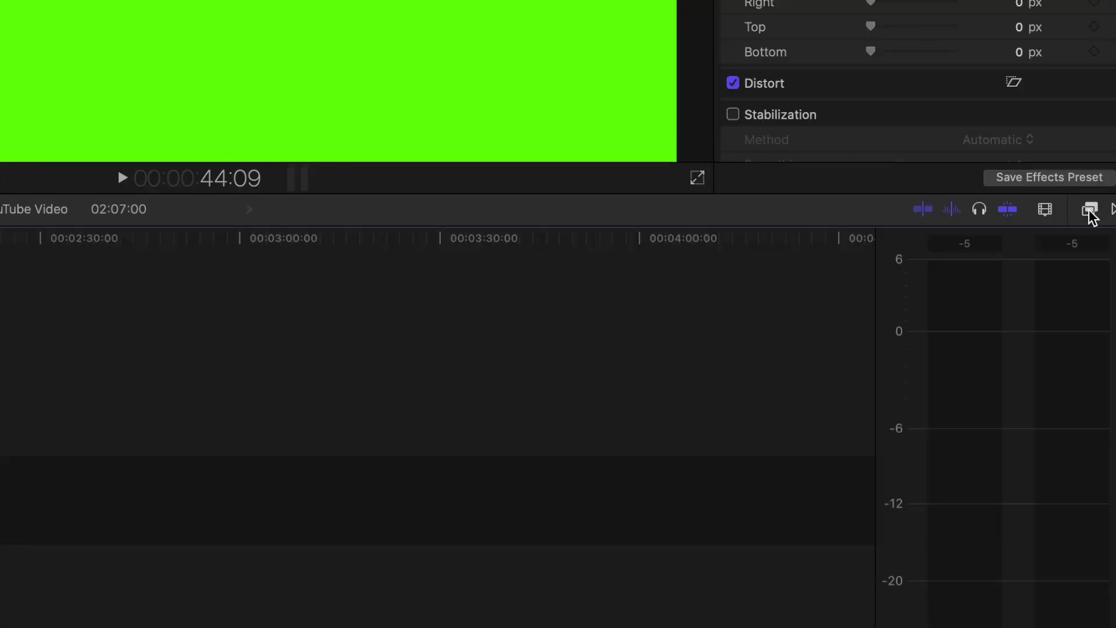
click(1090, 210)
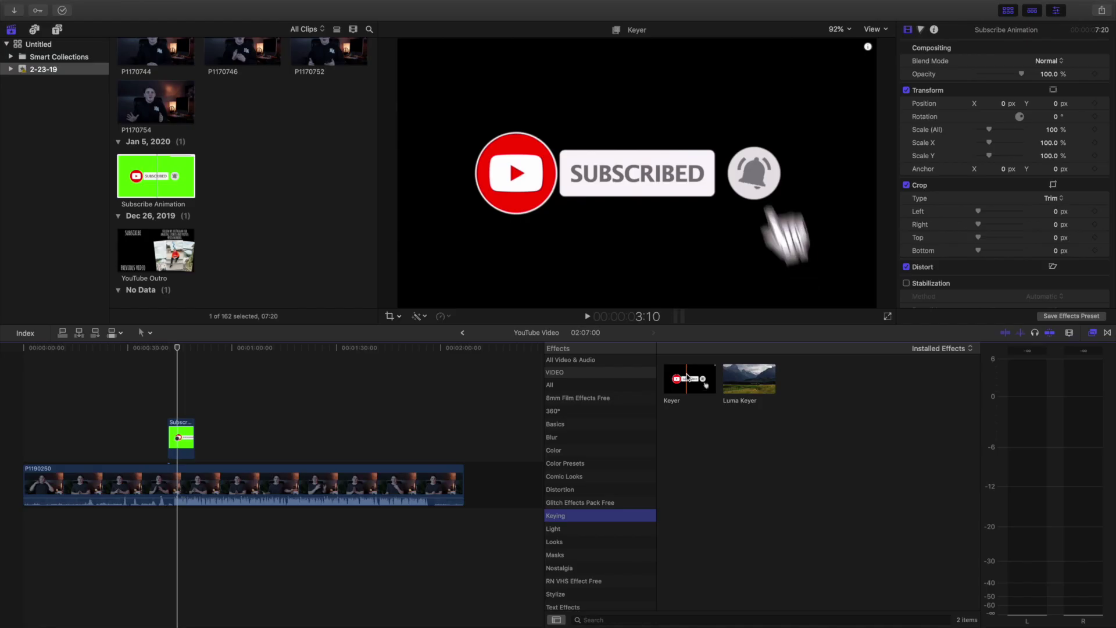
Drop the Keyer effect onto Subscribe Animation and play back the keyed composite
drag(309, 303, 0, 398)
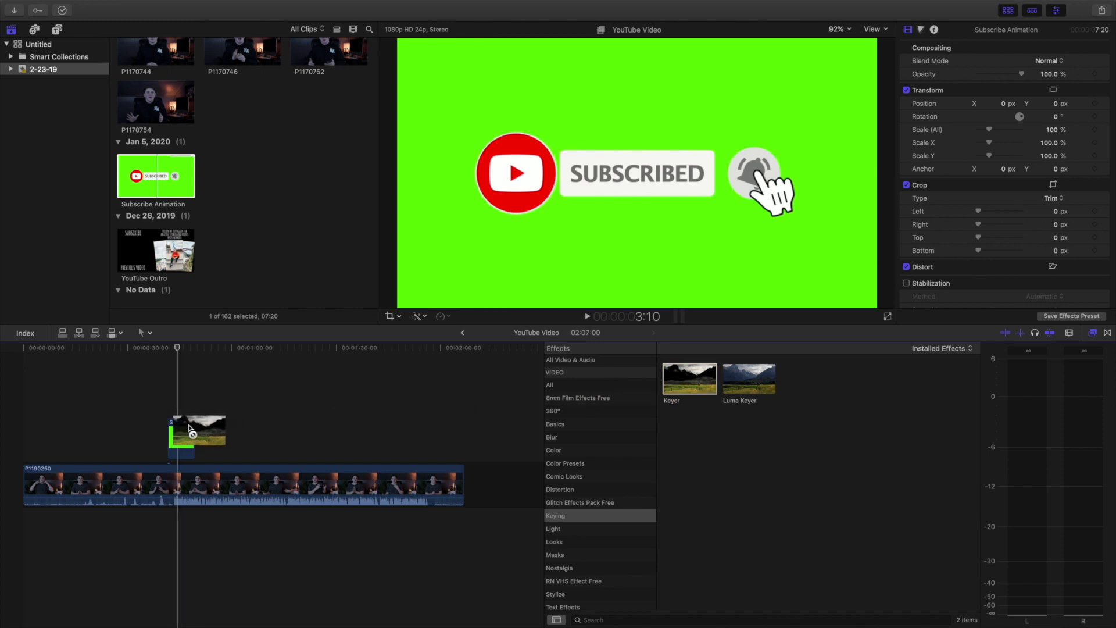
drag(190, 431, 187, 435)
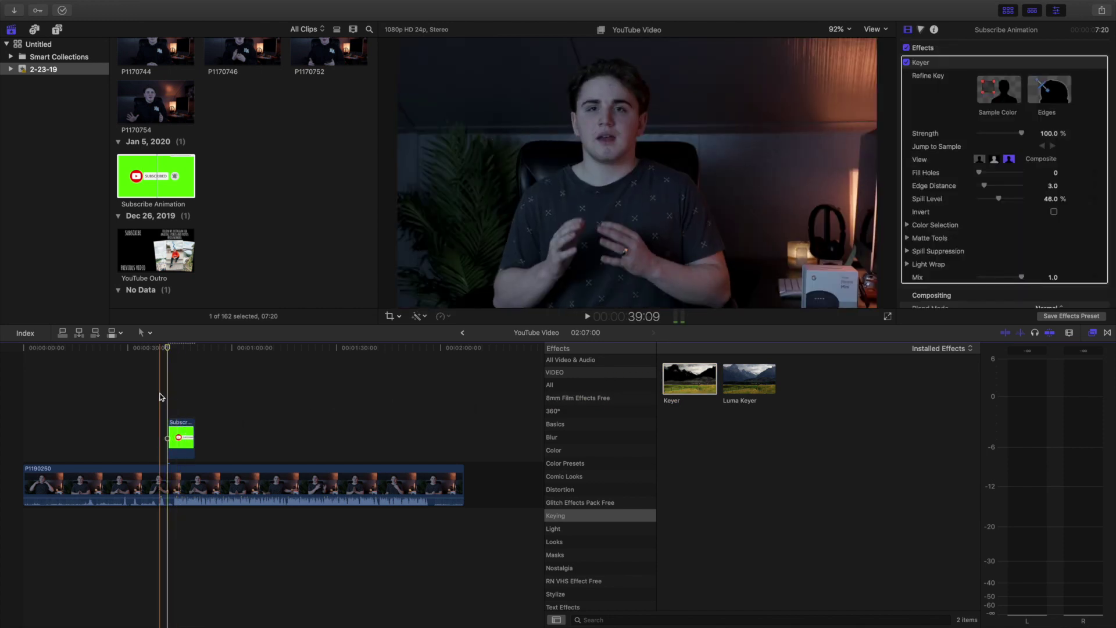
click(162, 397)
key(space)
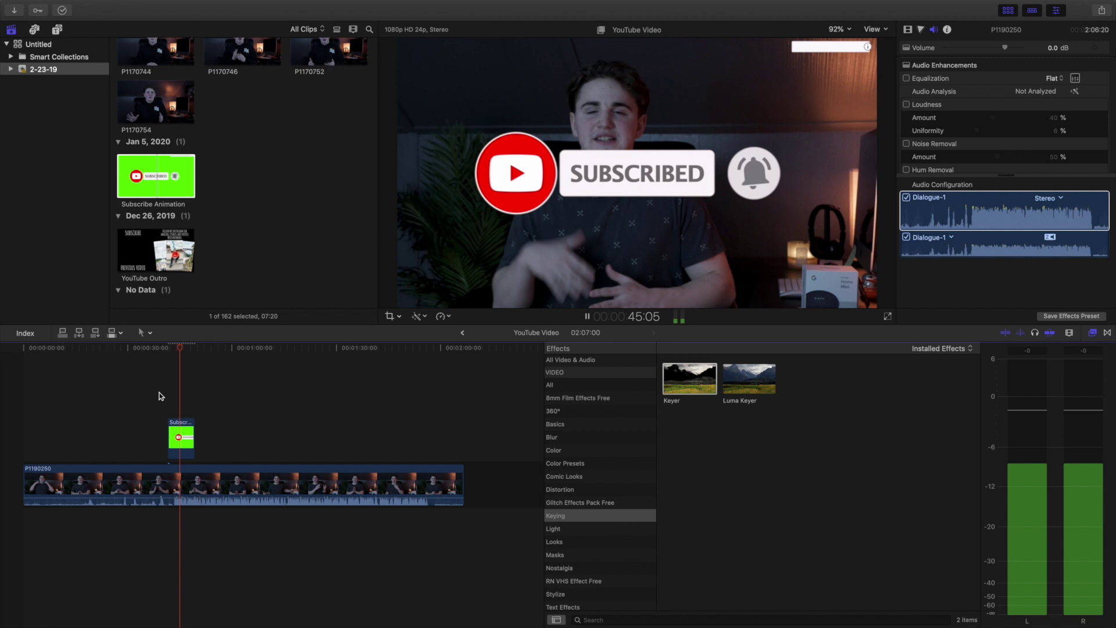
key(space)
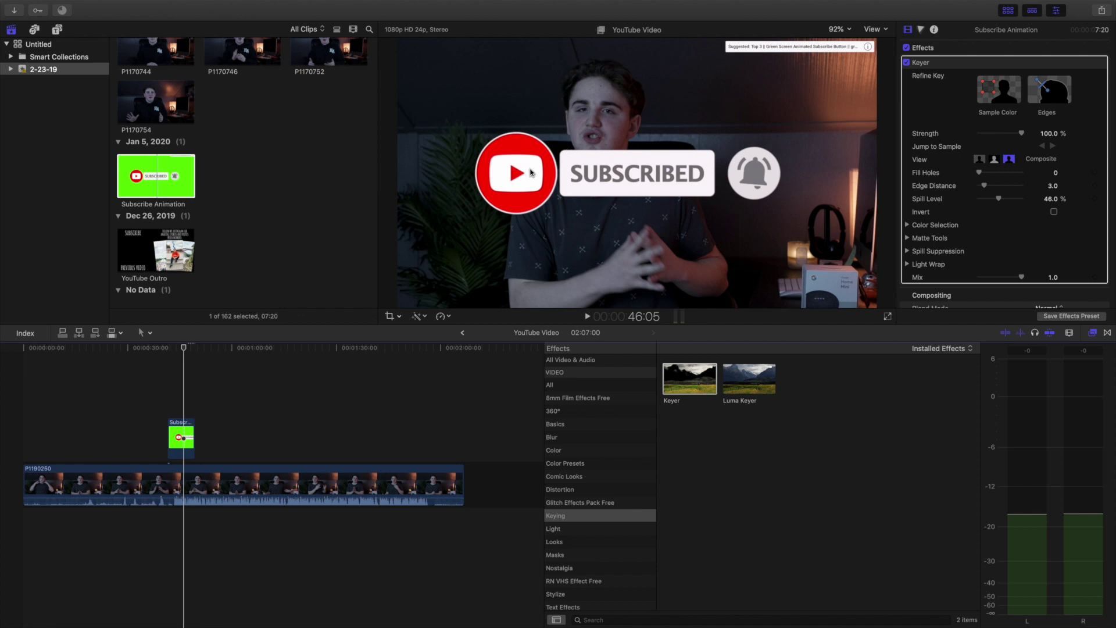
Select the Subscribe clip, switch to Transform mode, and drag the overlay up and left
click(186, 430)
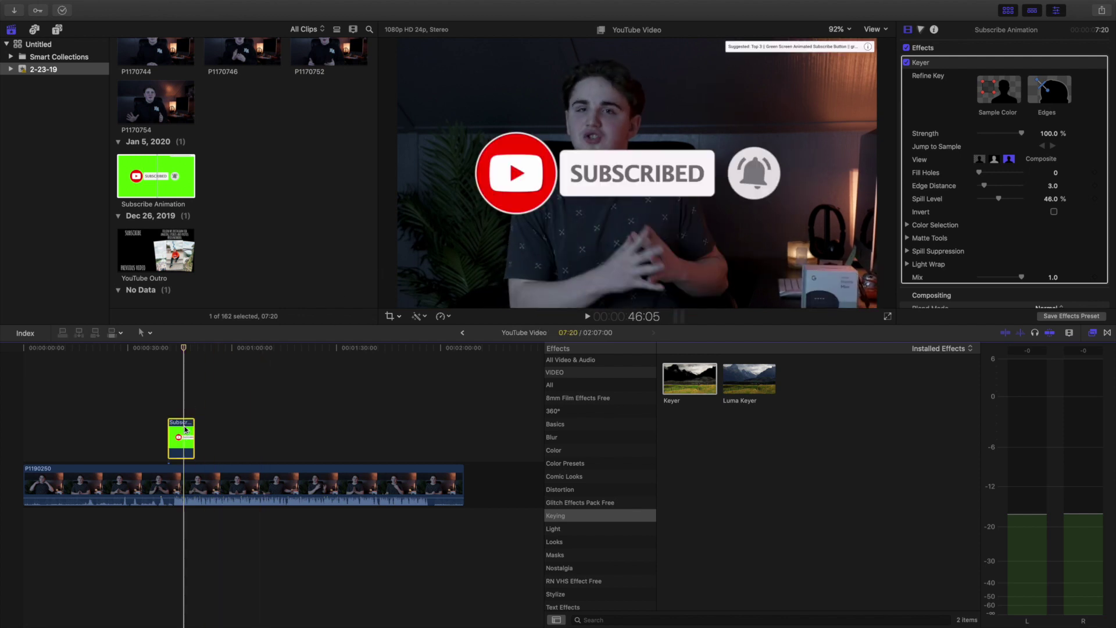
click(399, 317)
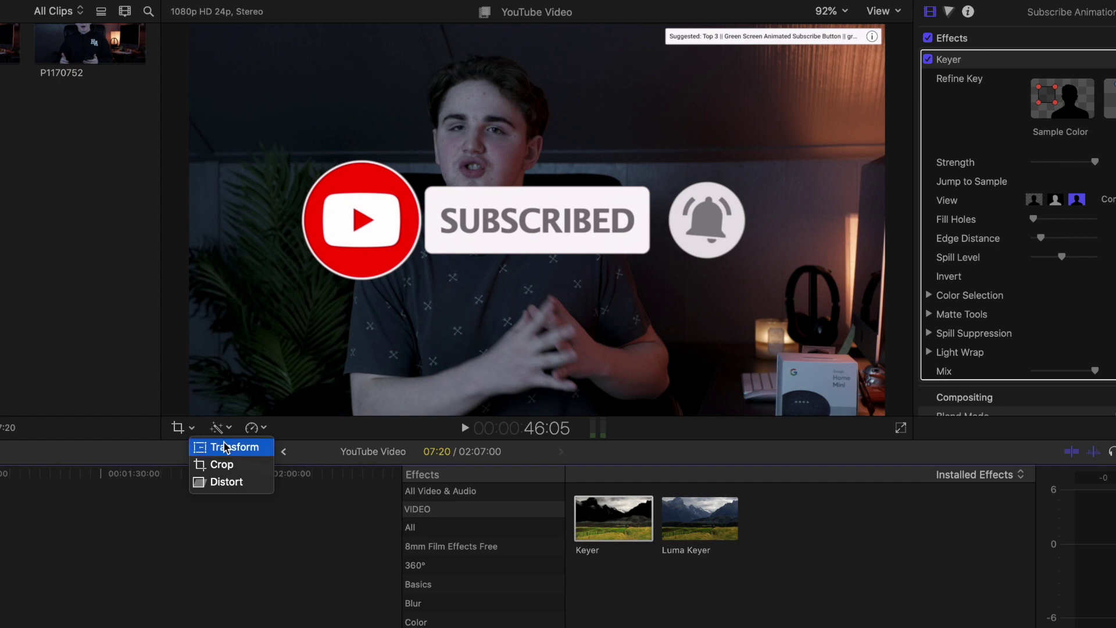
click(227, 447)
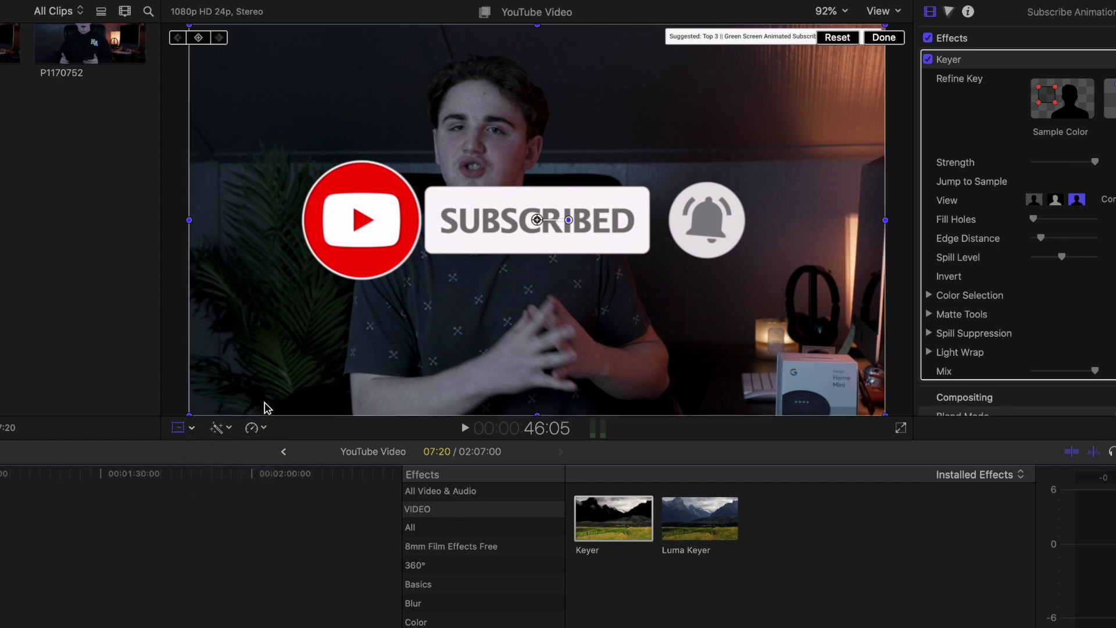
drag(509, 200, 475, 195)
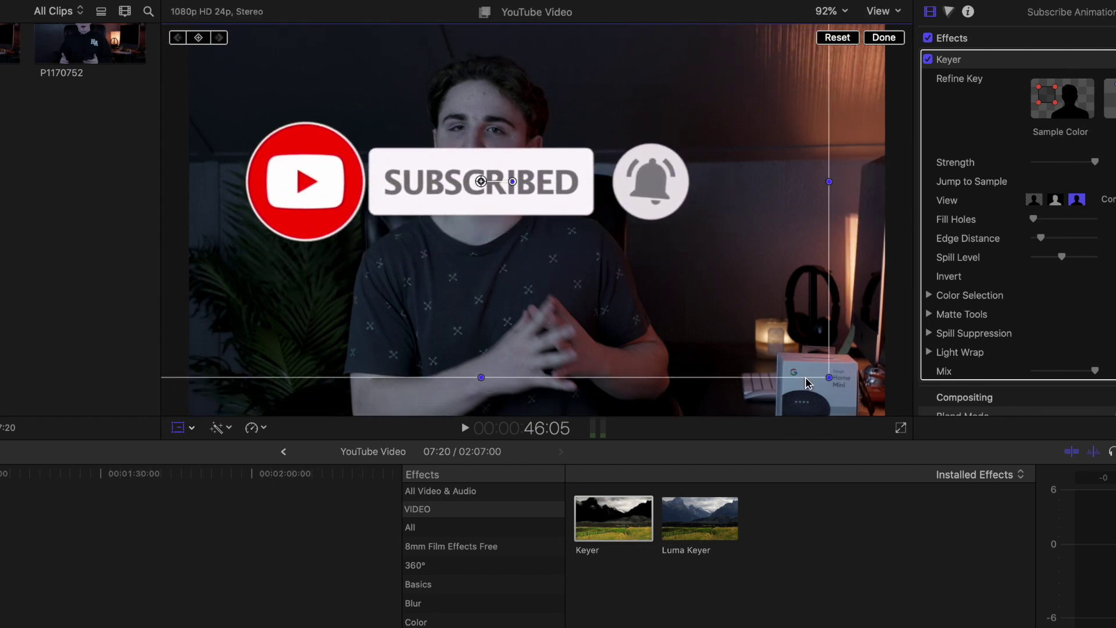
Resize the overlay to about 44% then 59%, moving it toward the frame centre
drag(829, 377, 637, 268)
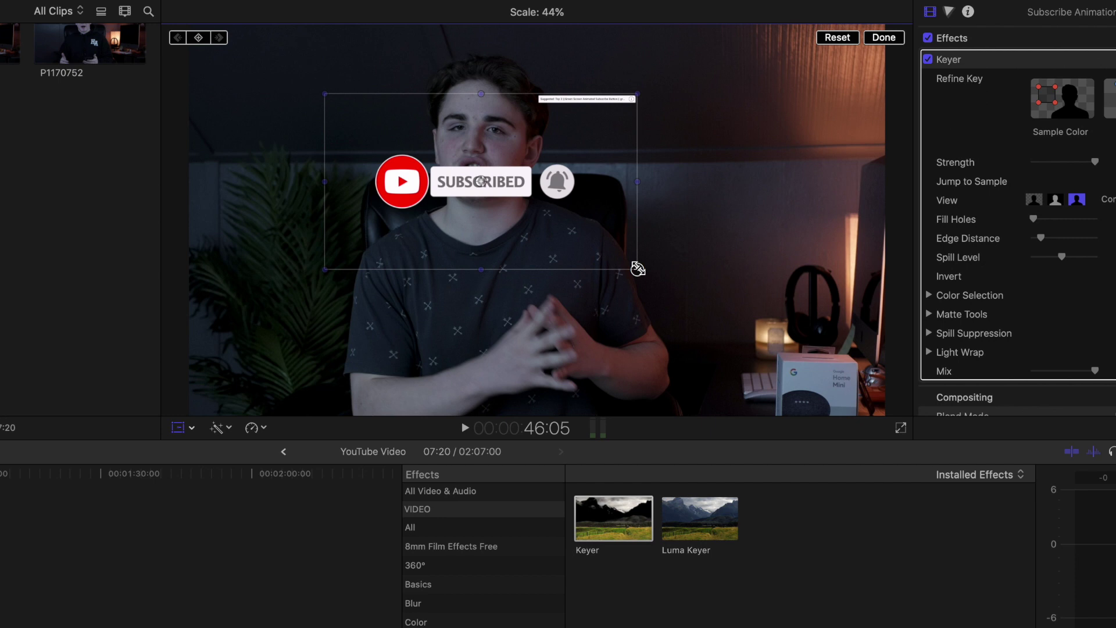
drag(481, 181, 508, 253)
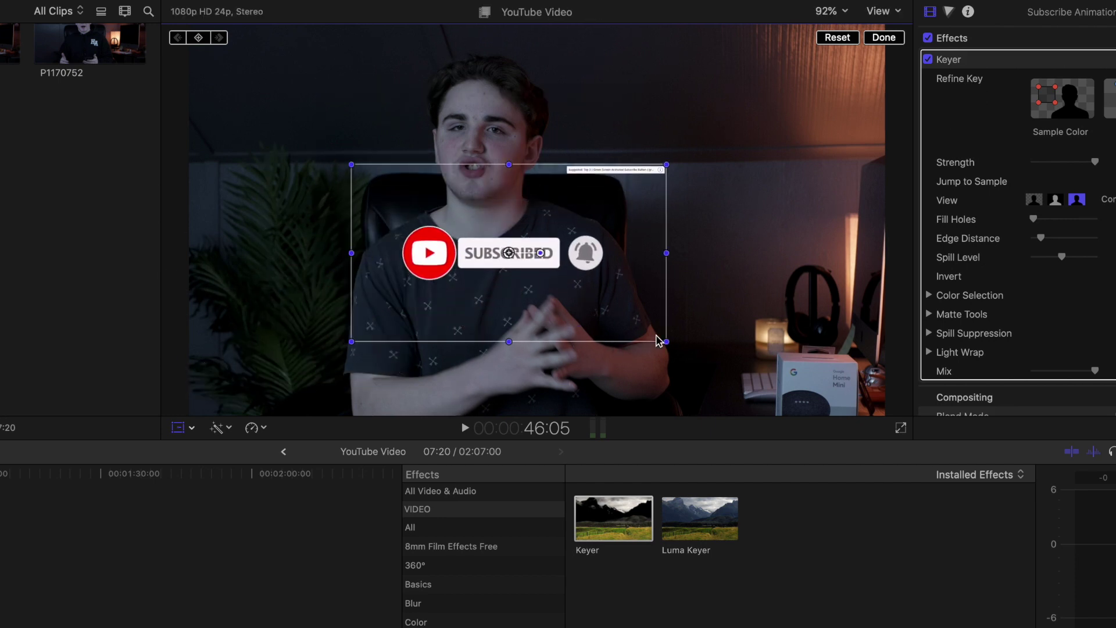
drag(658, 340, 767, 407)
mouse_move(508, 255)
mouse_down()
mouse_move(573, 248)
mouse_move(498, 243)
mouse_up()
Reset the overlay's transform, then crop it 180px from the top and 117px from the bottom
click(837, 37)
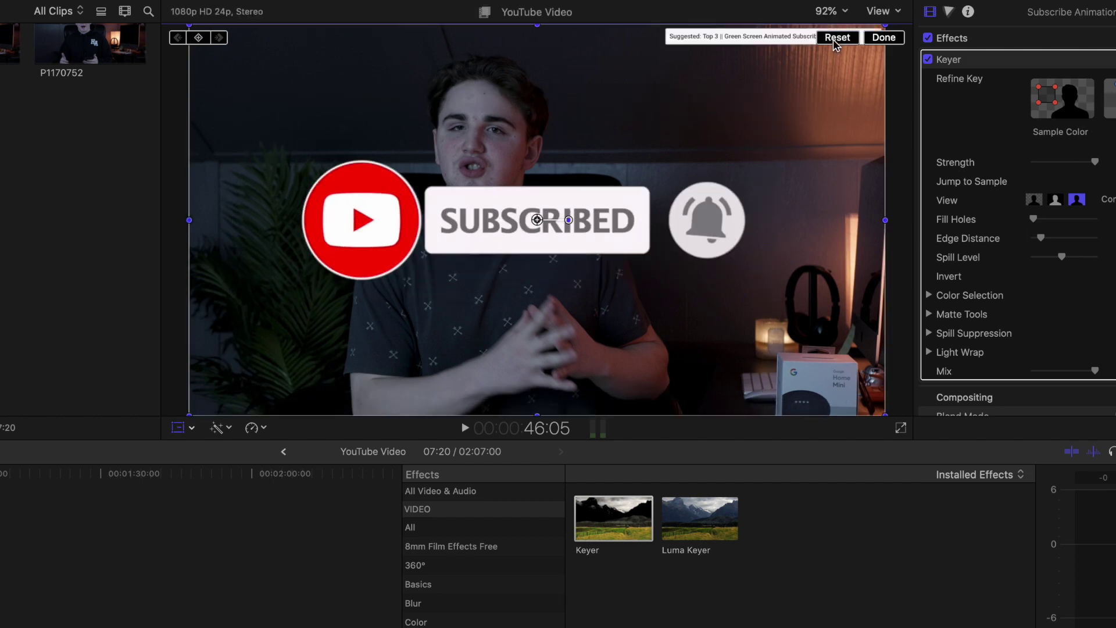
click(883, 37)
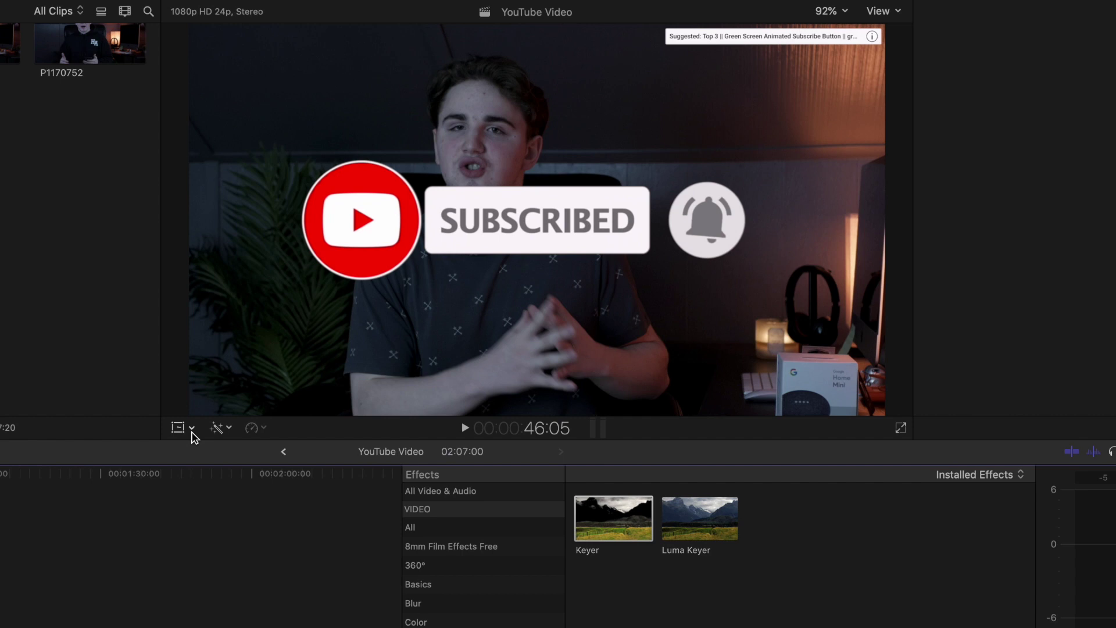
click(192, 428)
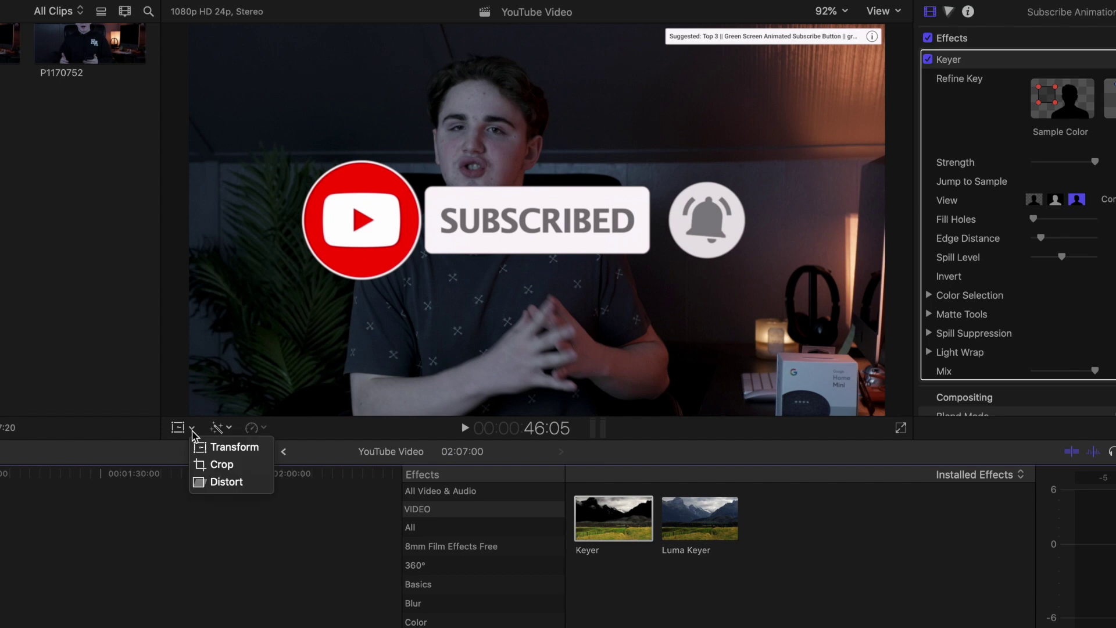
click(222, 464)
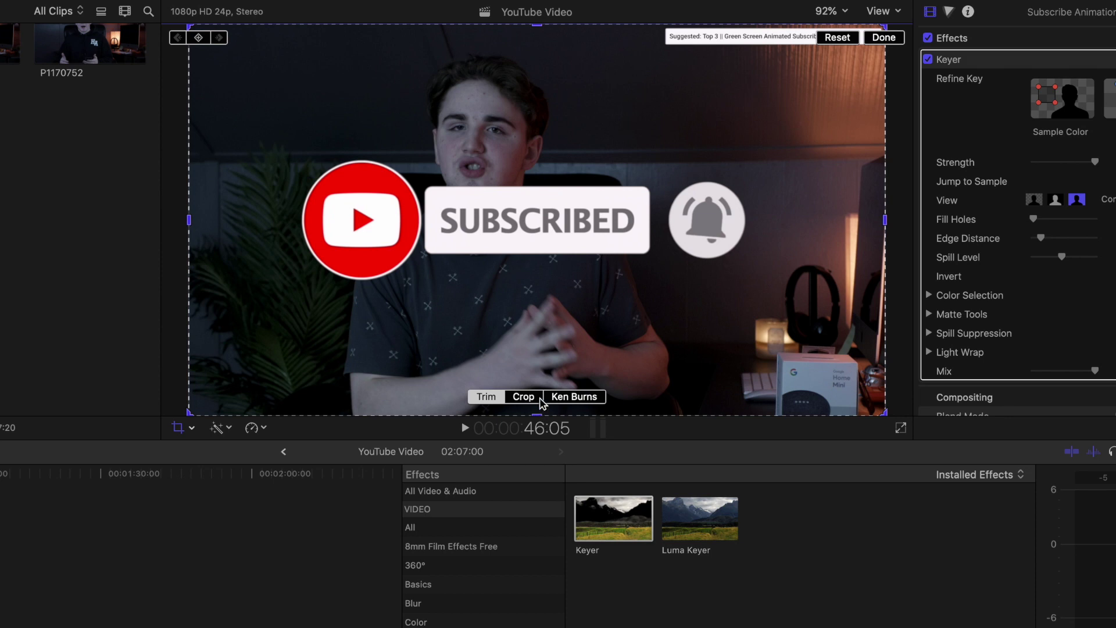
drag(541, 416, 548, 309)
drag(561, 141, 560, 219)
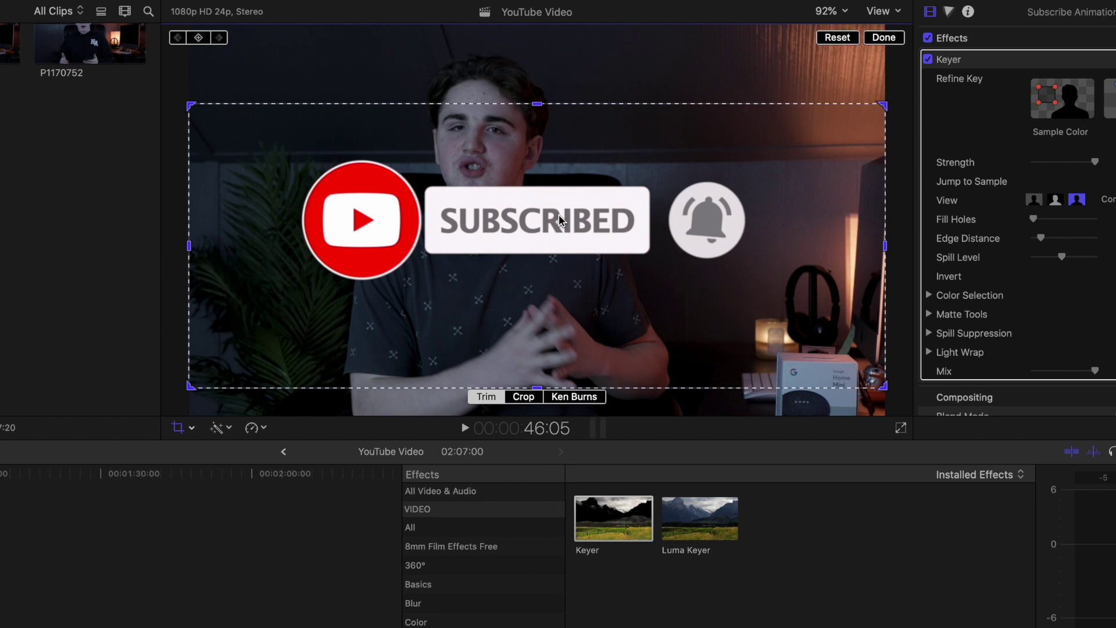
click(884, 38)
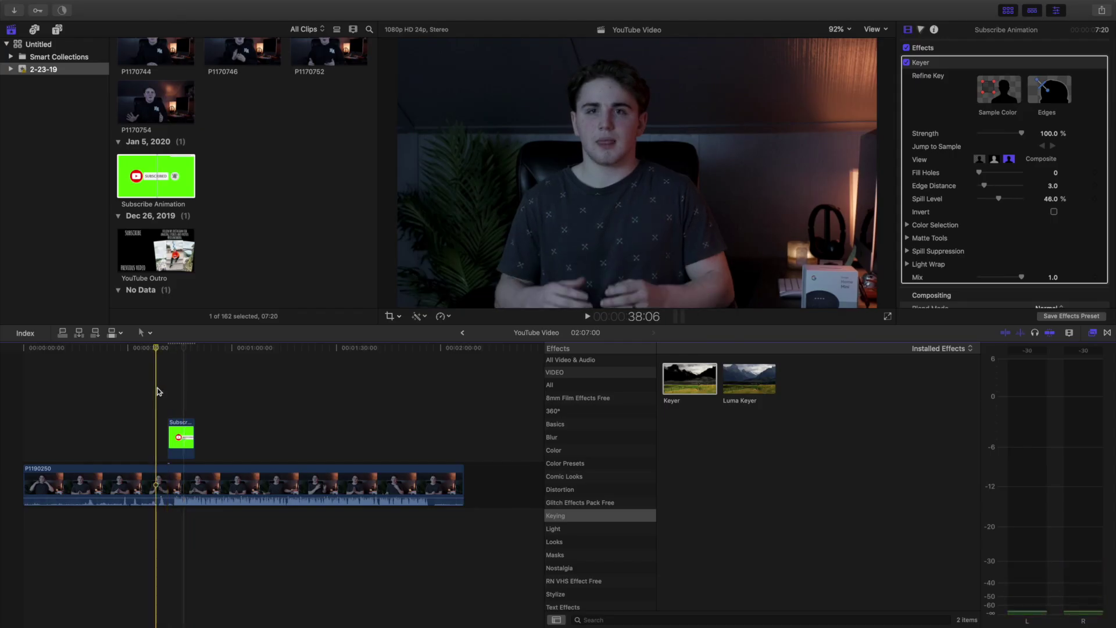
Play back the cropped overlay over the talking head, then deselect the Subscribe clip
click(154, 357)
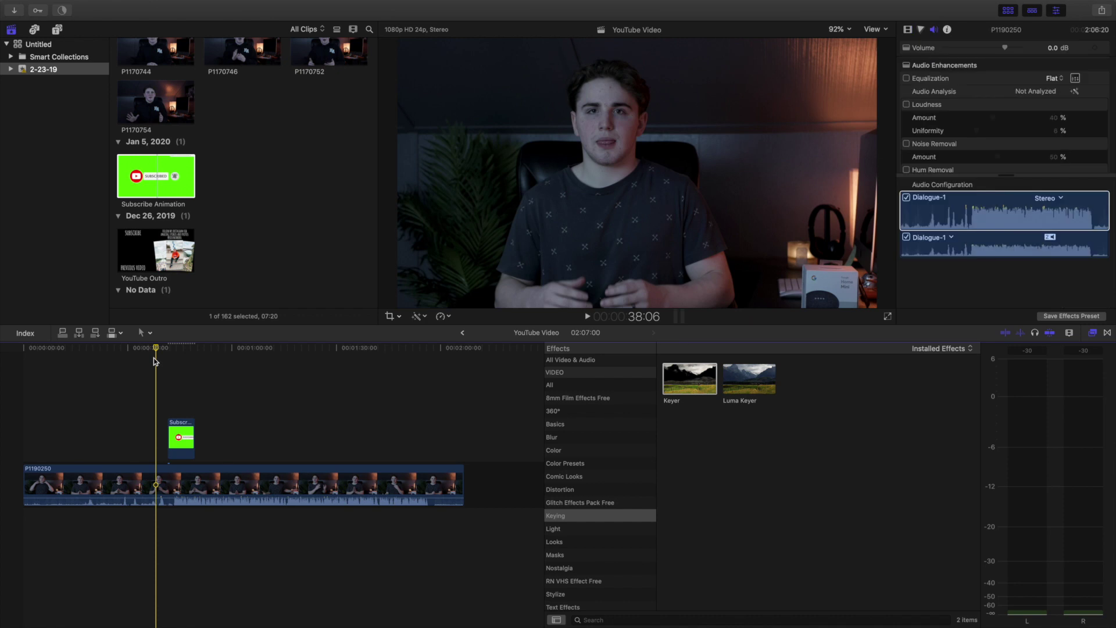
key(space)
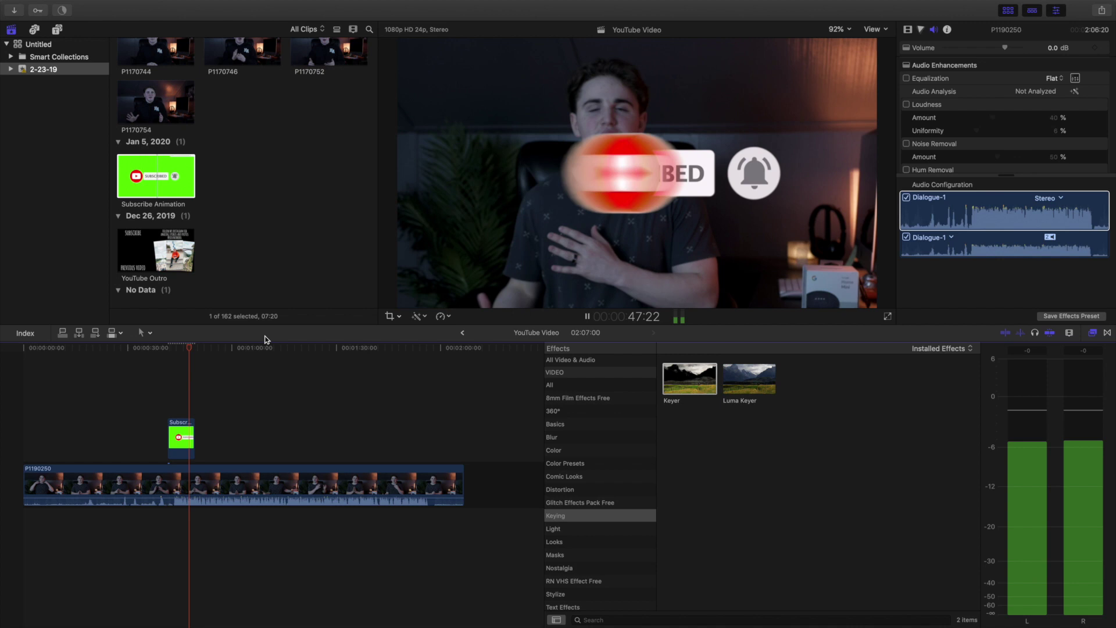
key(space)
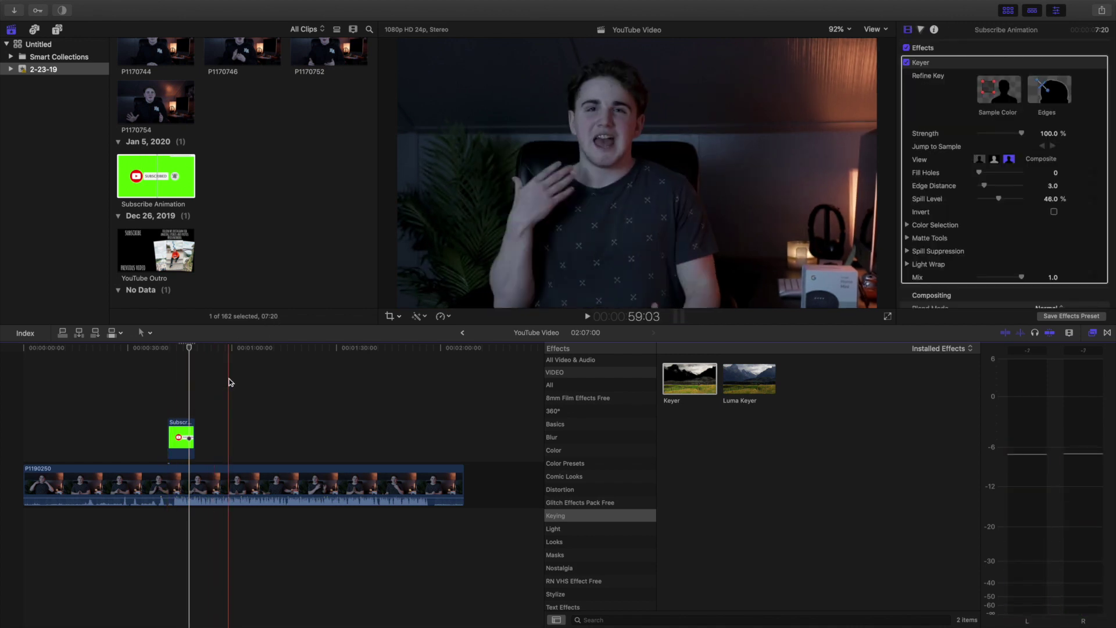
click(230, 382)
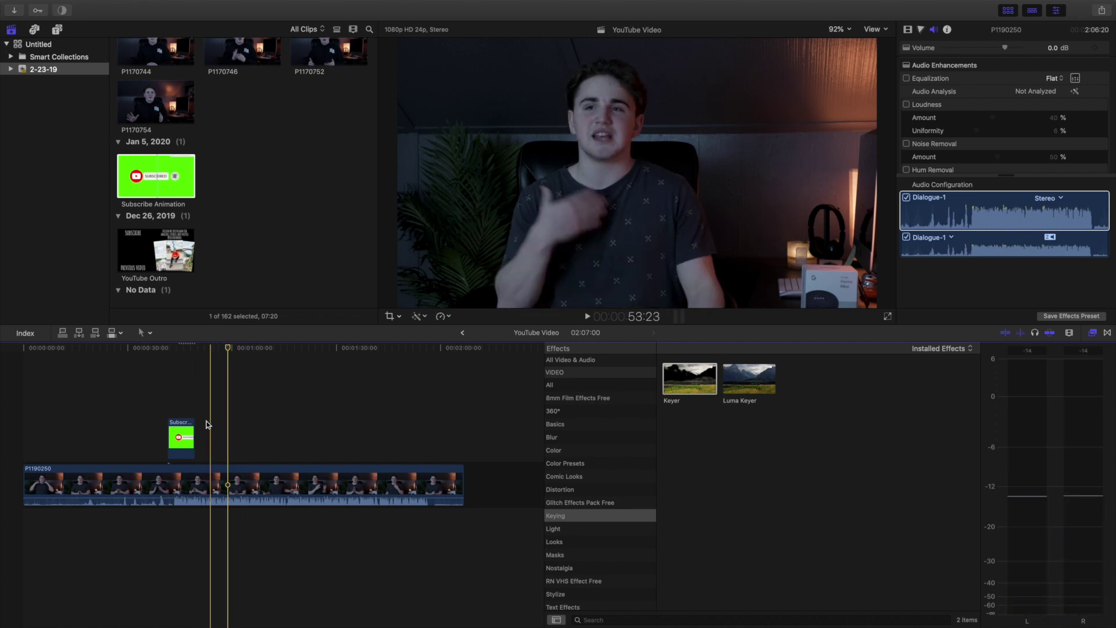
Place YouTube Tumbnail over the talking head, paste a Subscribe copy above, and trim the white clip
scroll(215, 154, up, 8)
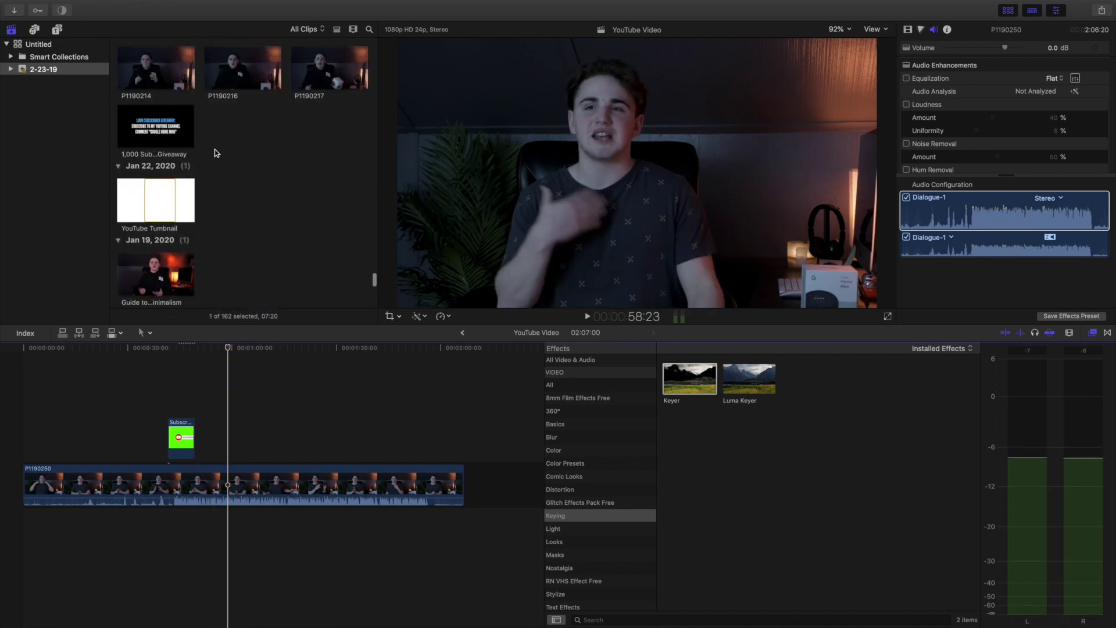
drag(169, 195, 272, 440)
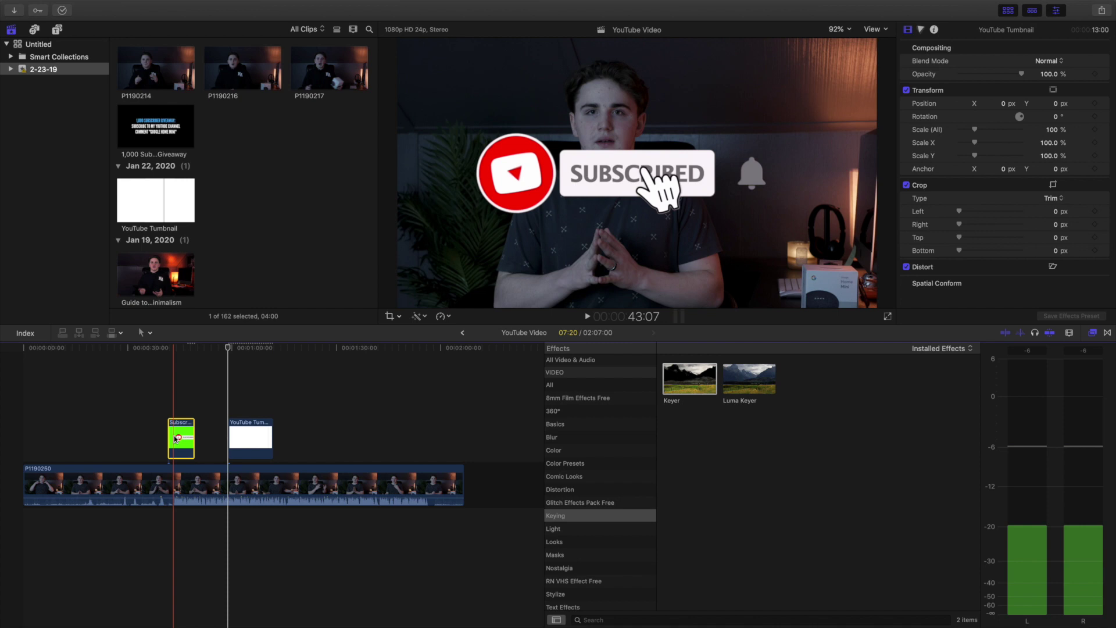
click(176, 438)
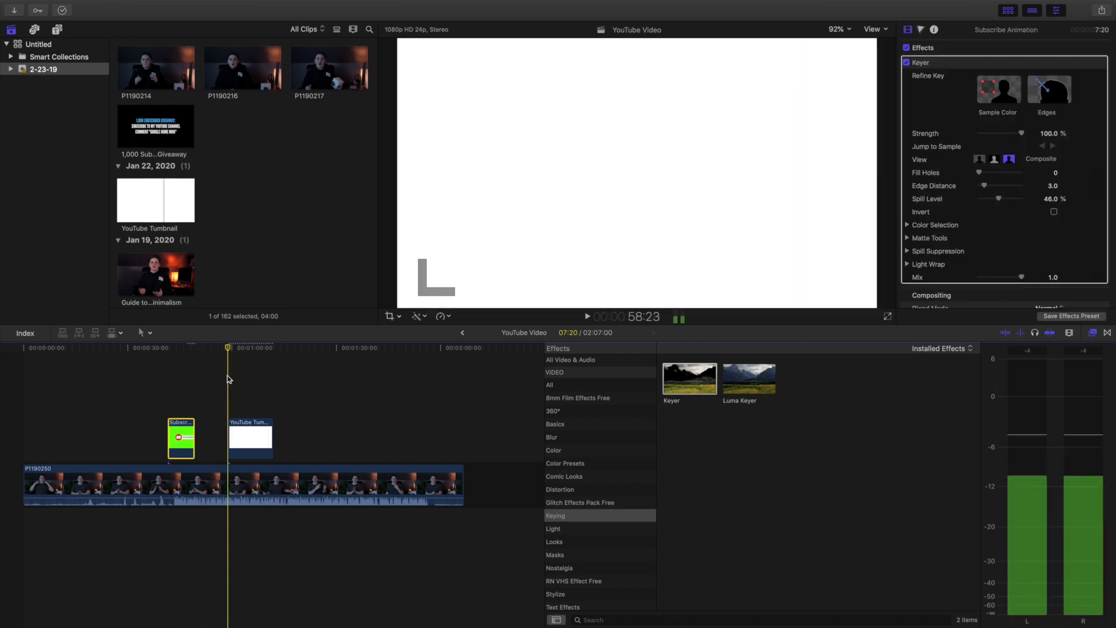
click(228, 378)
key(super+v)
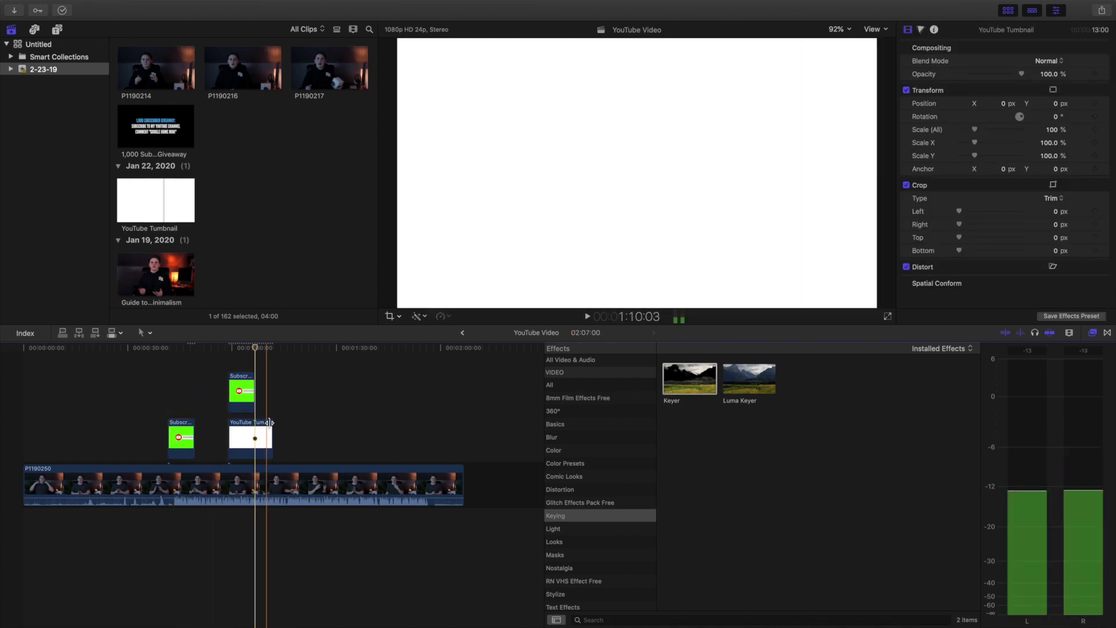
drag(268, 423, 254, 423)
Play back the subscribe animation over the white background
click(221, 388)
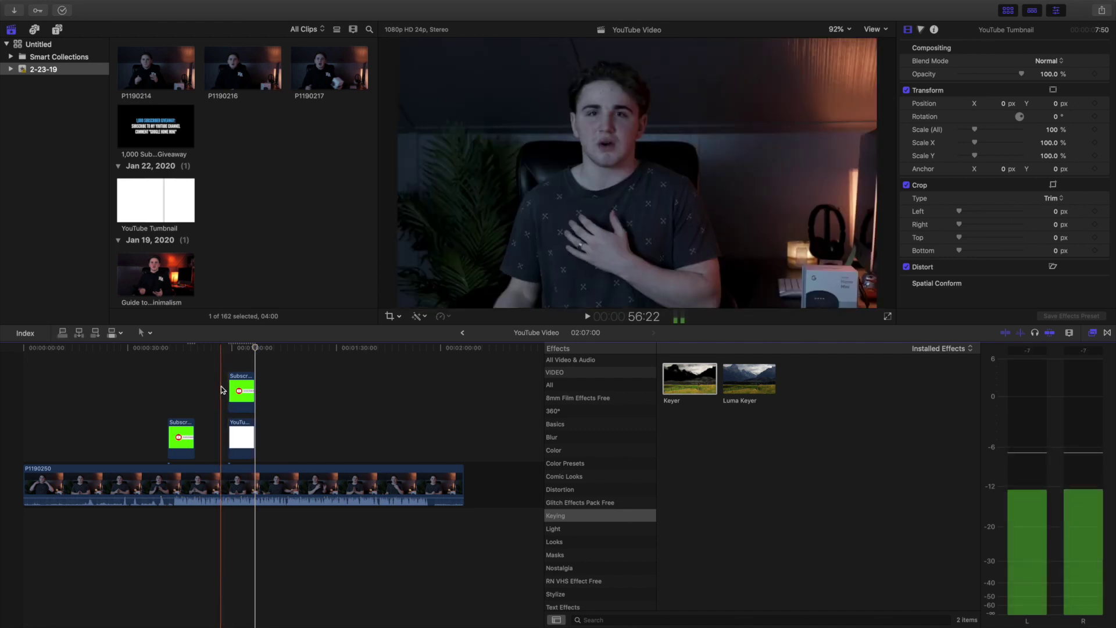
key(space)
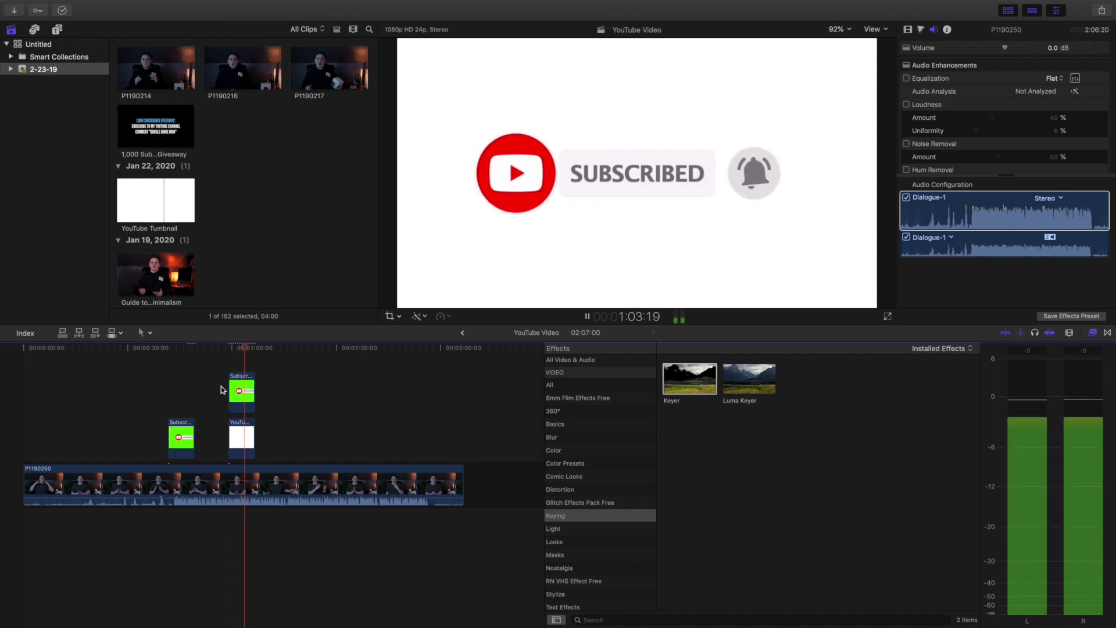
key(space)
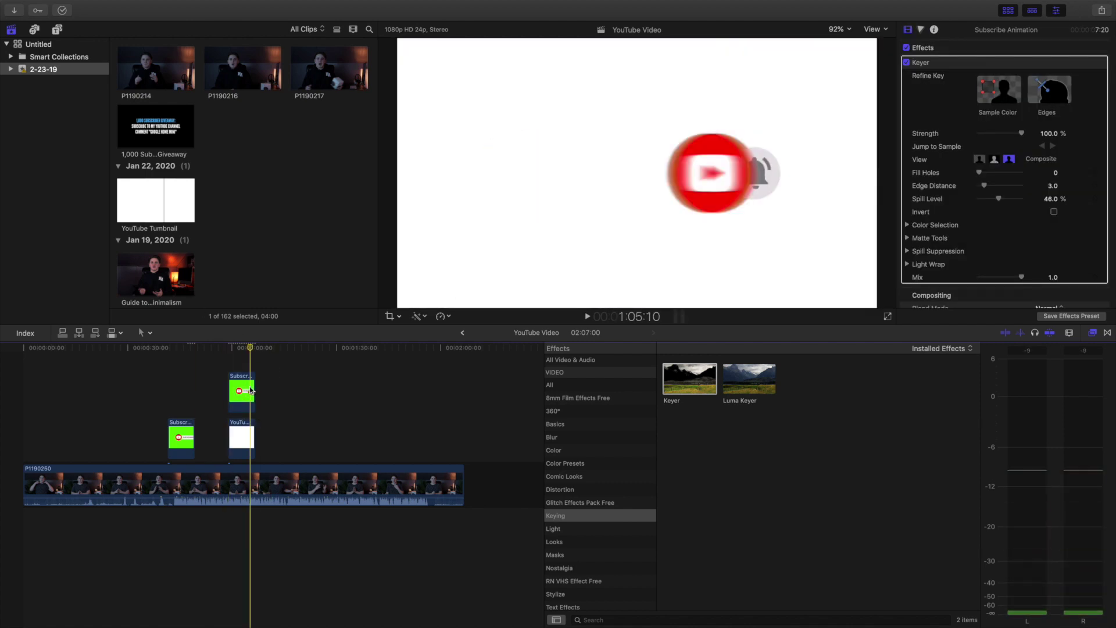
key(space)
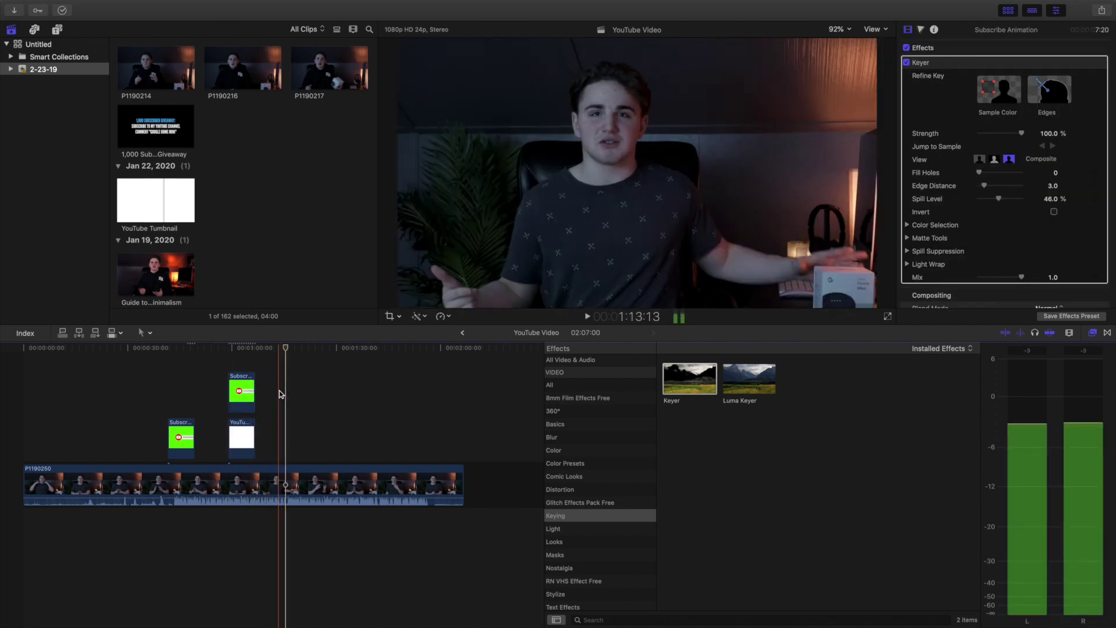
Paste a Subscribe copy near 1:23 and blade the talking-head clip at its start and end
click(256, 393)
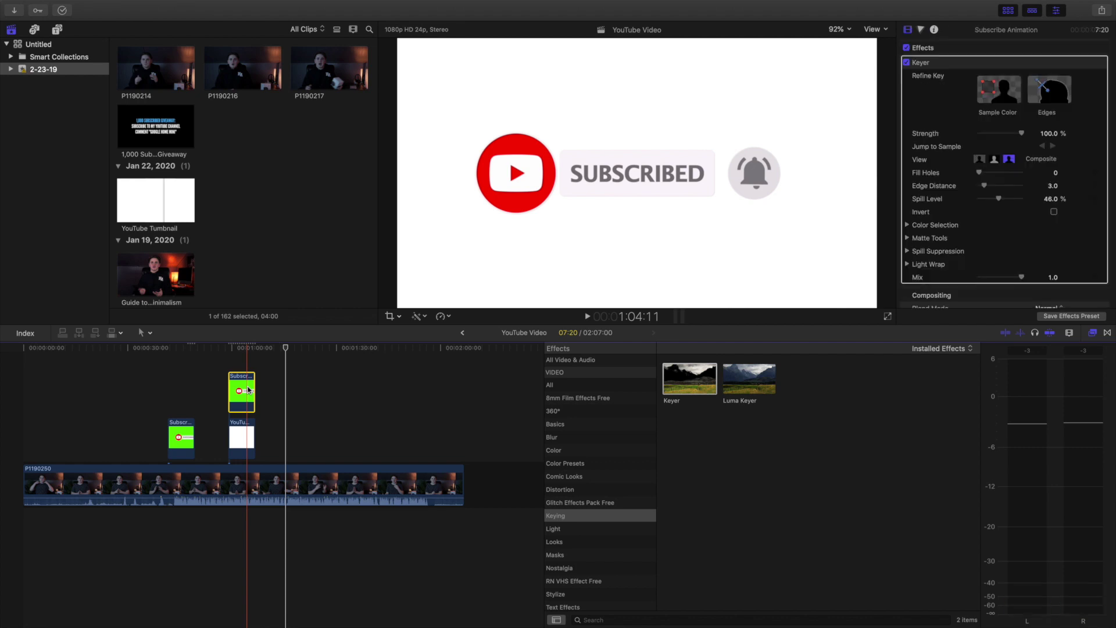
key(space)
key(space)
key(super+v)
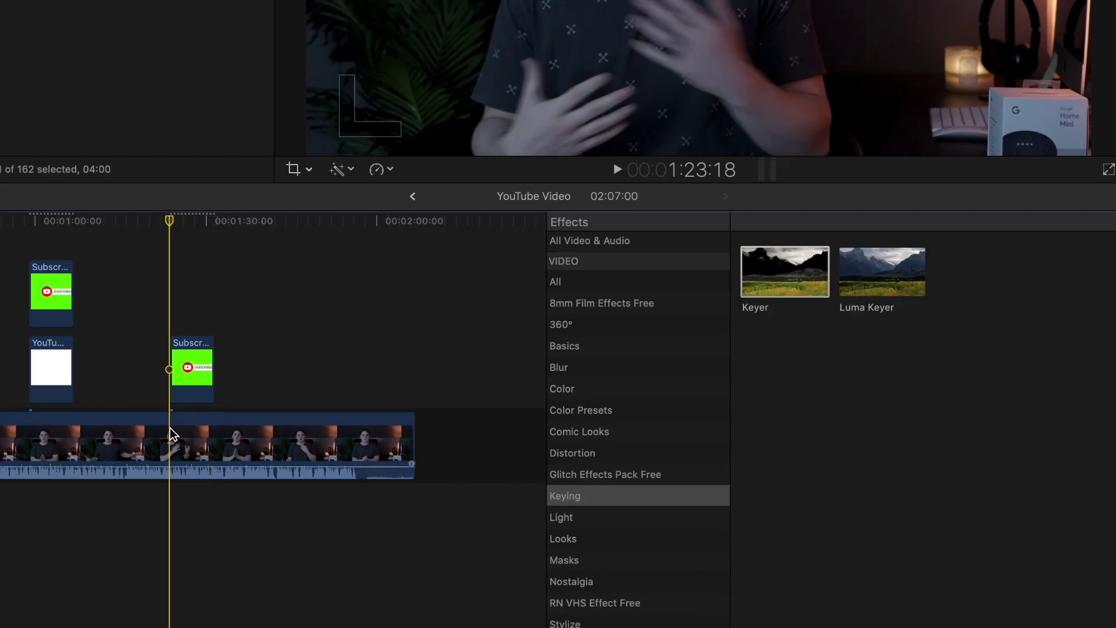
click(172, 433)
key(super+b)
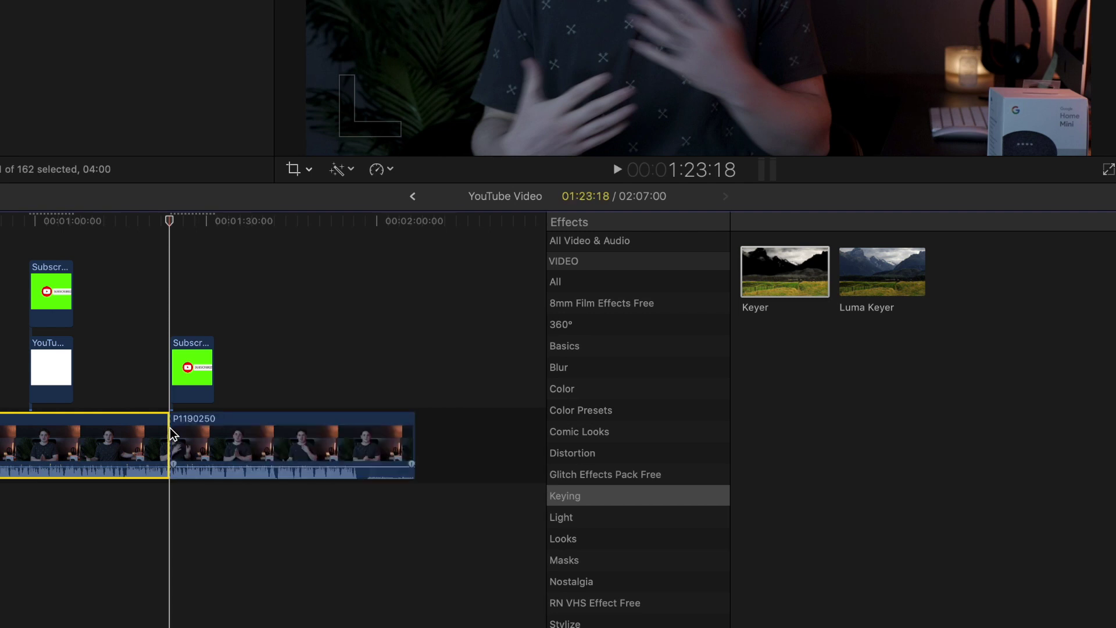
click(212, 317)
click(215, 433)
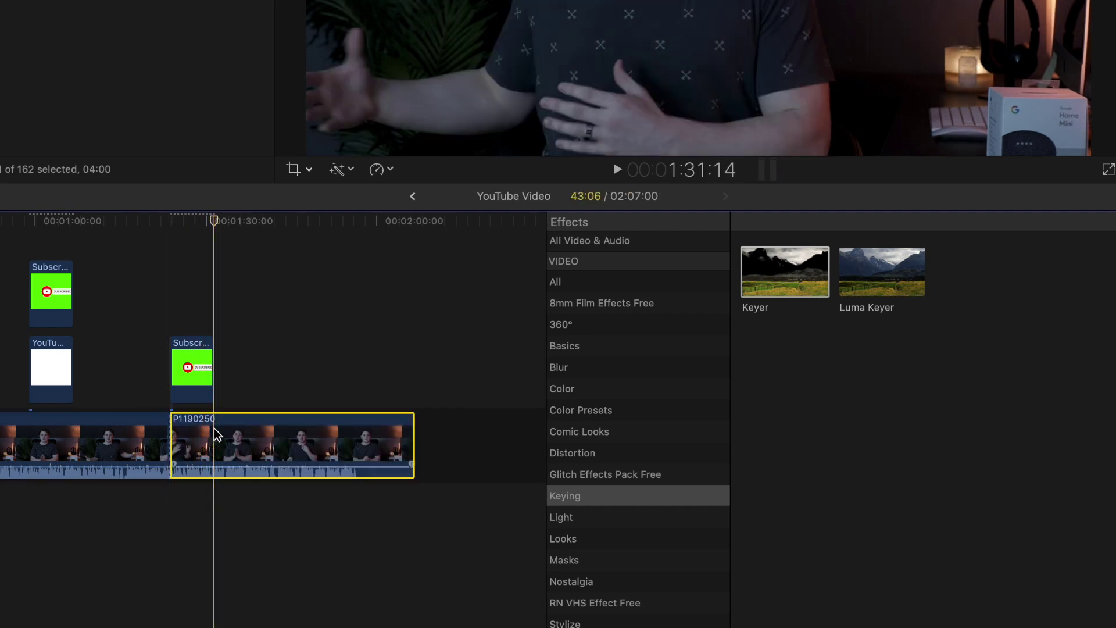
key(super+b)
Apply Gaussian blur to the short cut-out section and play it back under the overlay
click(196, 319)
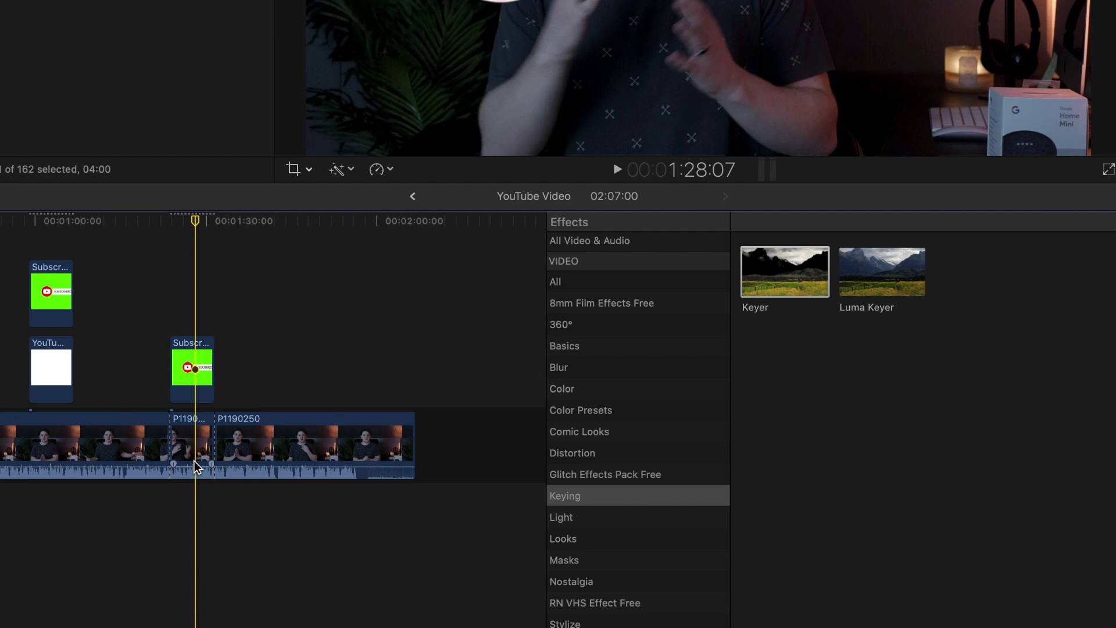
key(c)
click(593, 366)
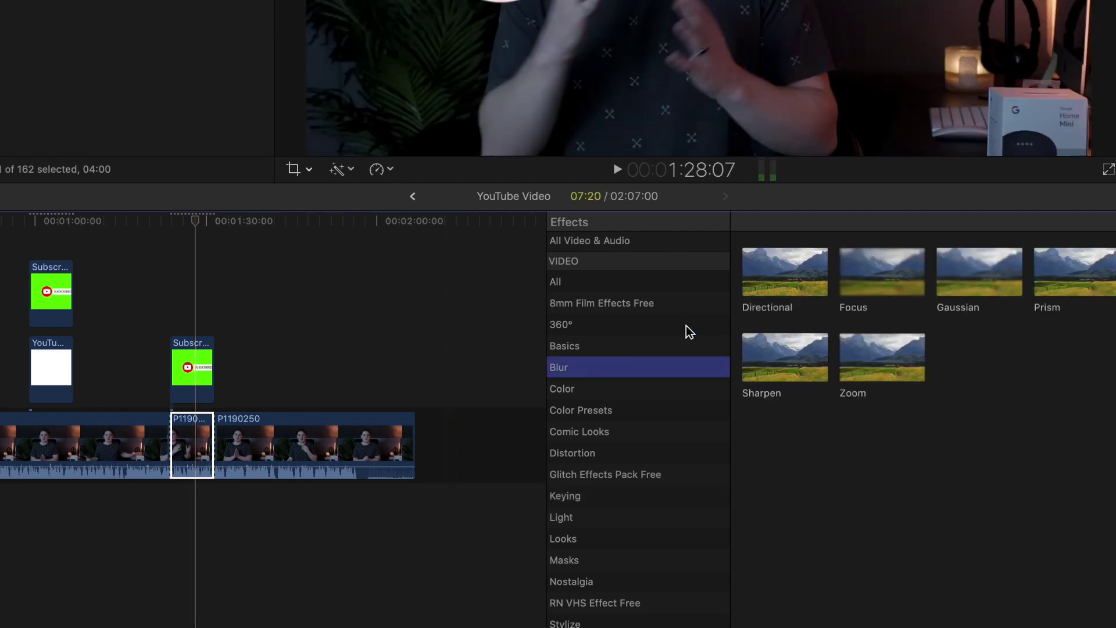
drag(967, 291, 172, 442)
click(161, 369)
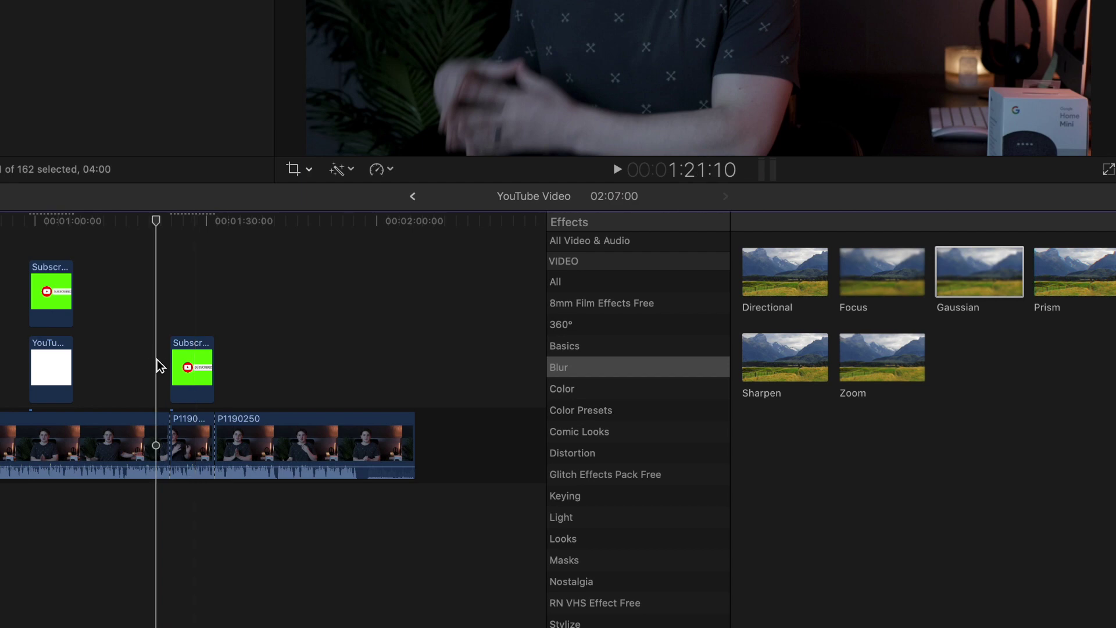
key(space)
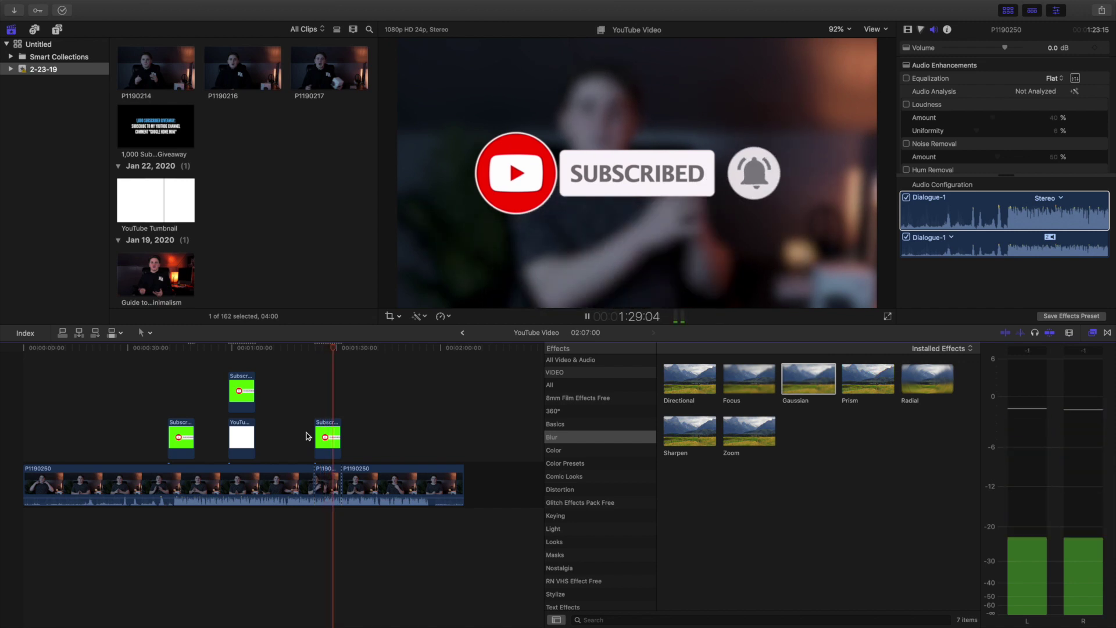
Stop playback and drop another Subscribe Animation above the talking head at about 1:48
click(325, 437)
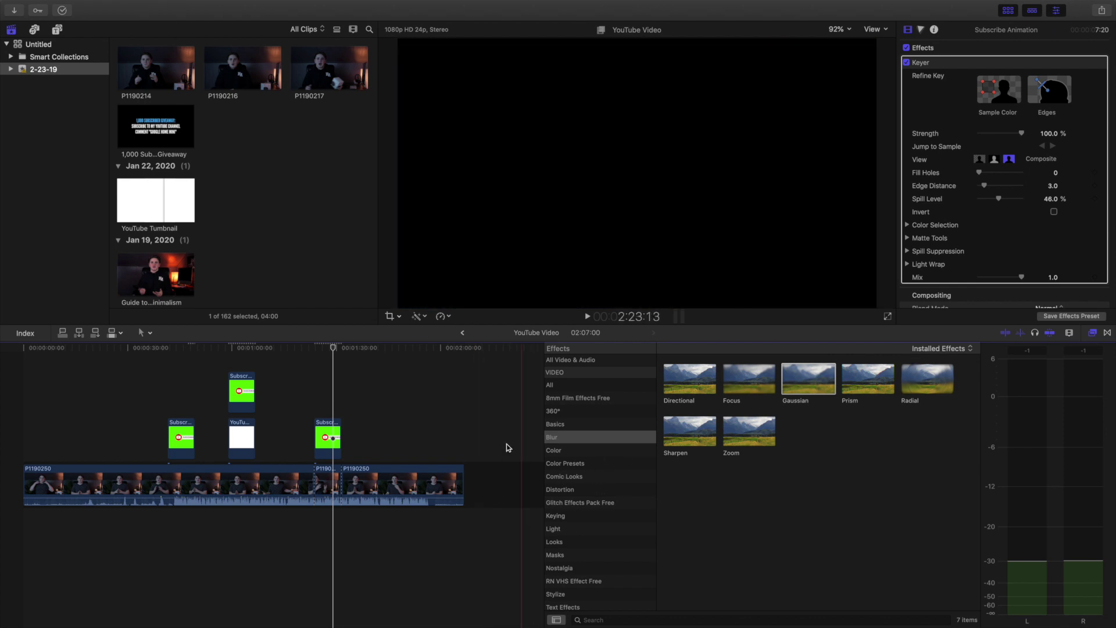
scroll(187, 167, down, 10)
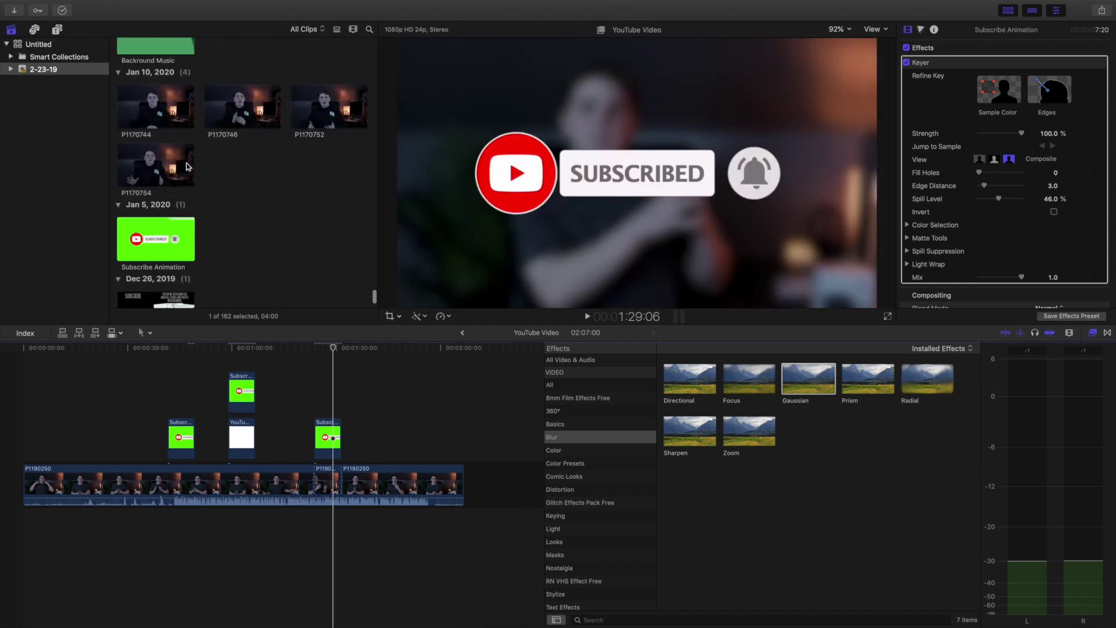
drag(146, 177, 407, 394)
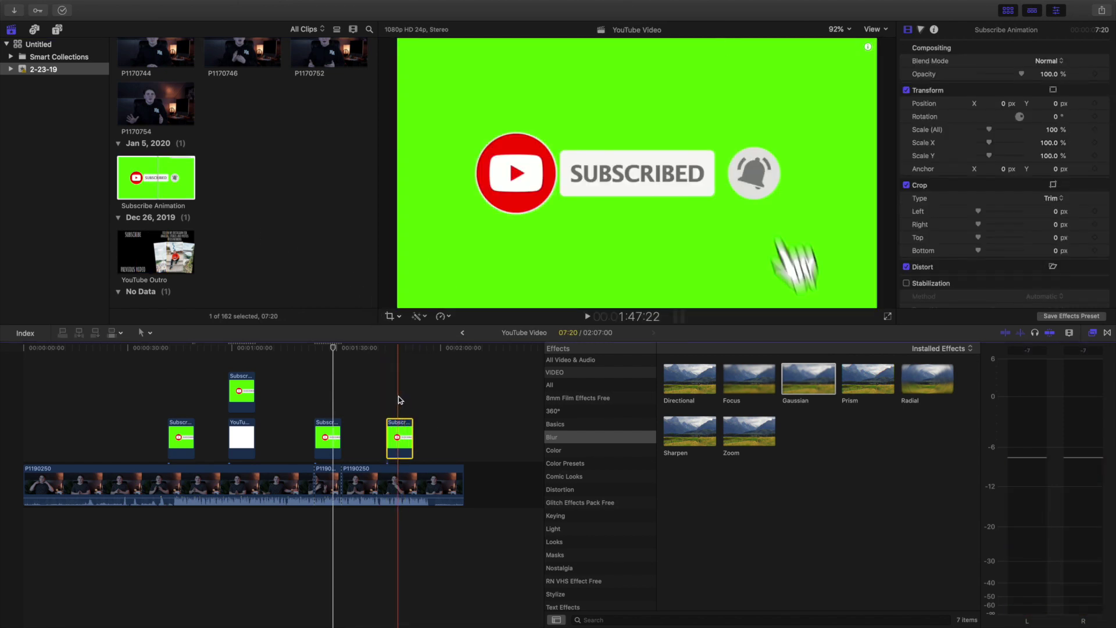
Apply the Keyer effect from Keying to the new Subscribe Animation near 1:48
click(399, 396)
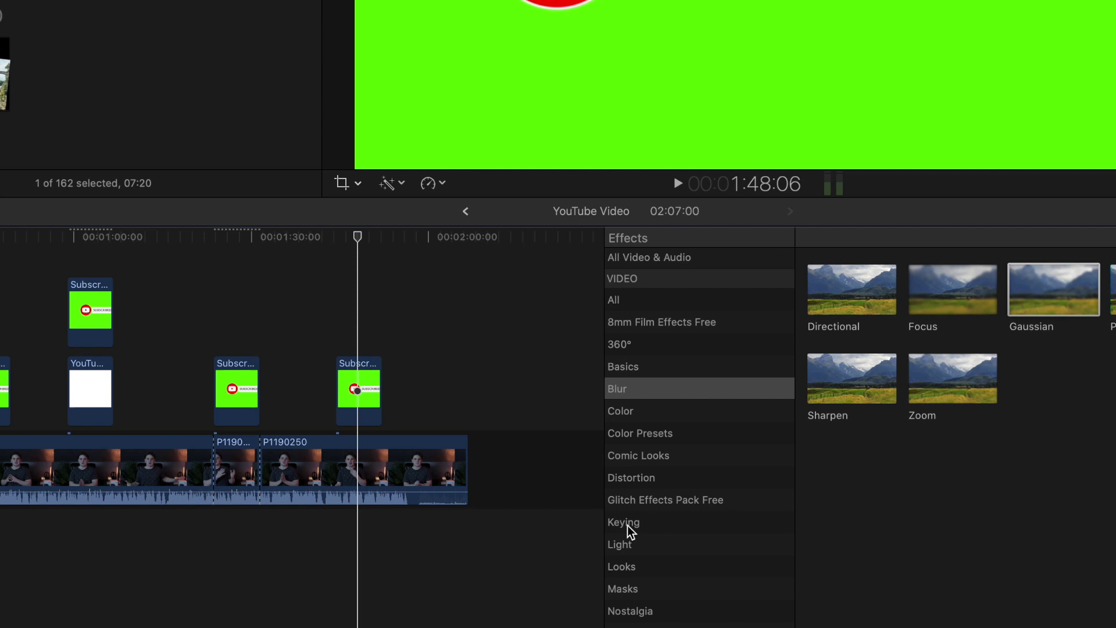
click(626, 524)
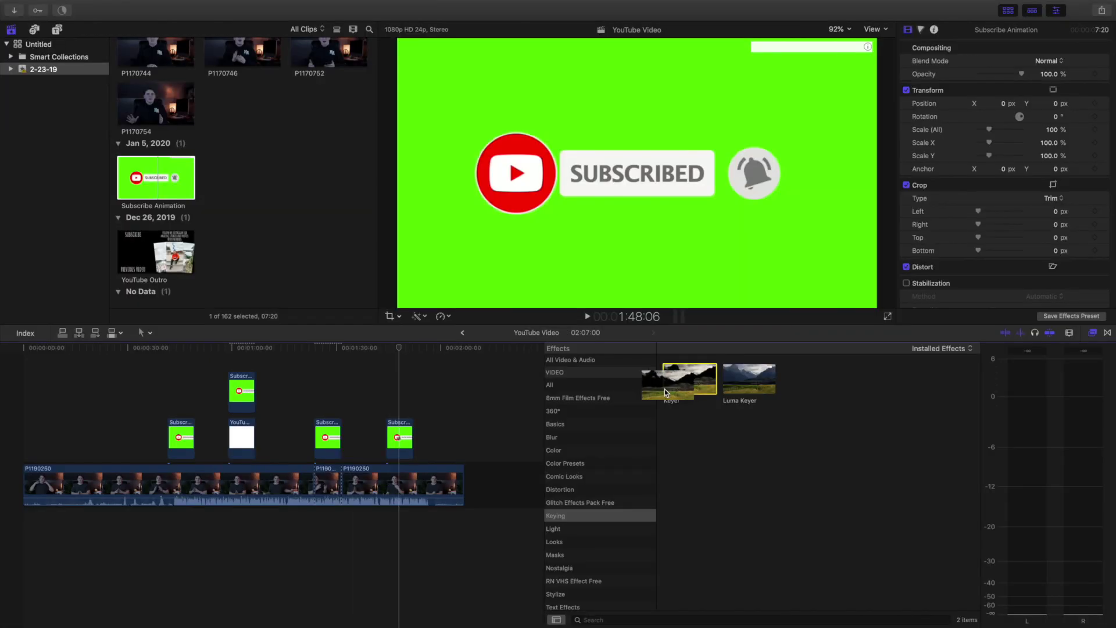
drag(860, 302, 361, 382)
drag(402, 435, 400, 436)
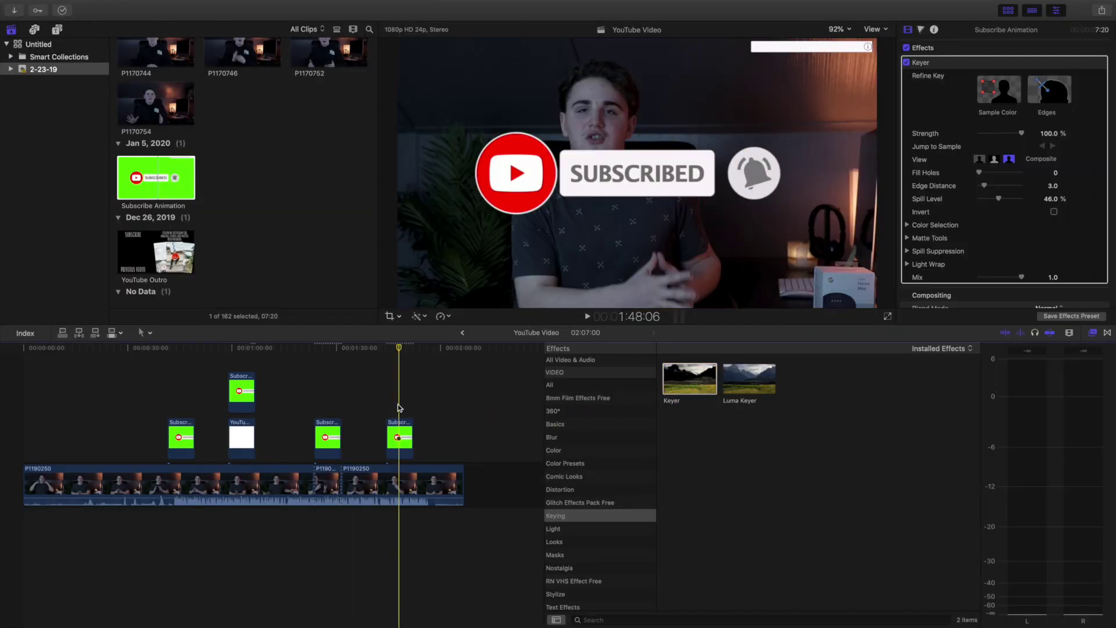